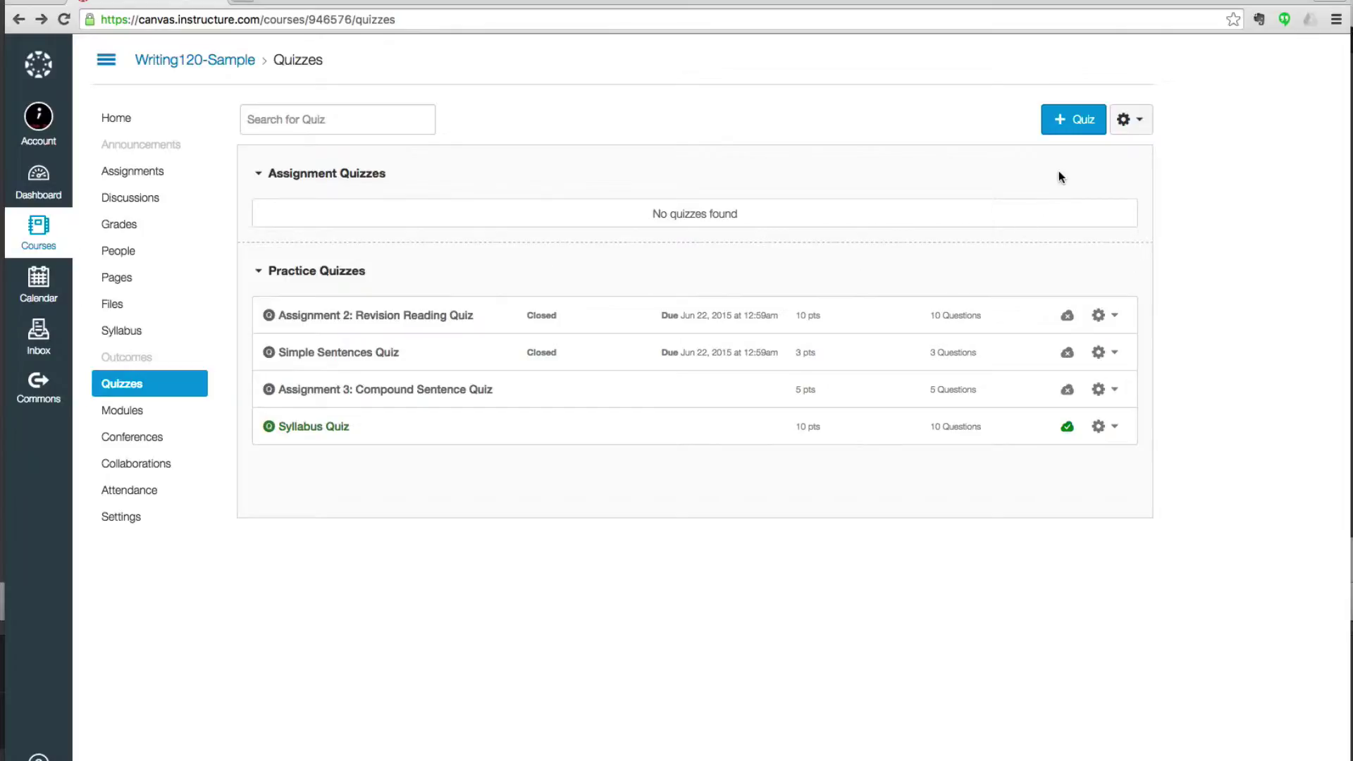
Create a new quiz, rename 'Unnamed Quiz' to 'Quiz 1', and place the cursor in the instructions editor.
left_click(1071, 133)
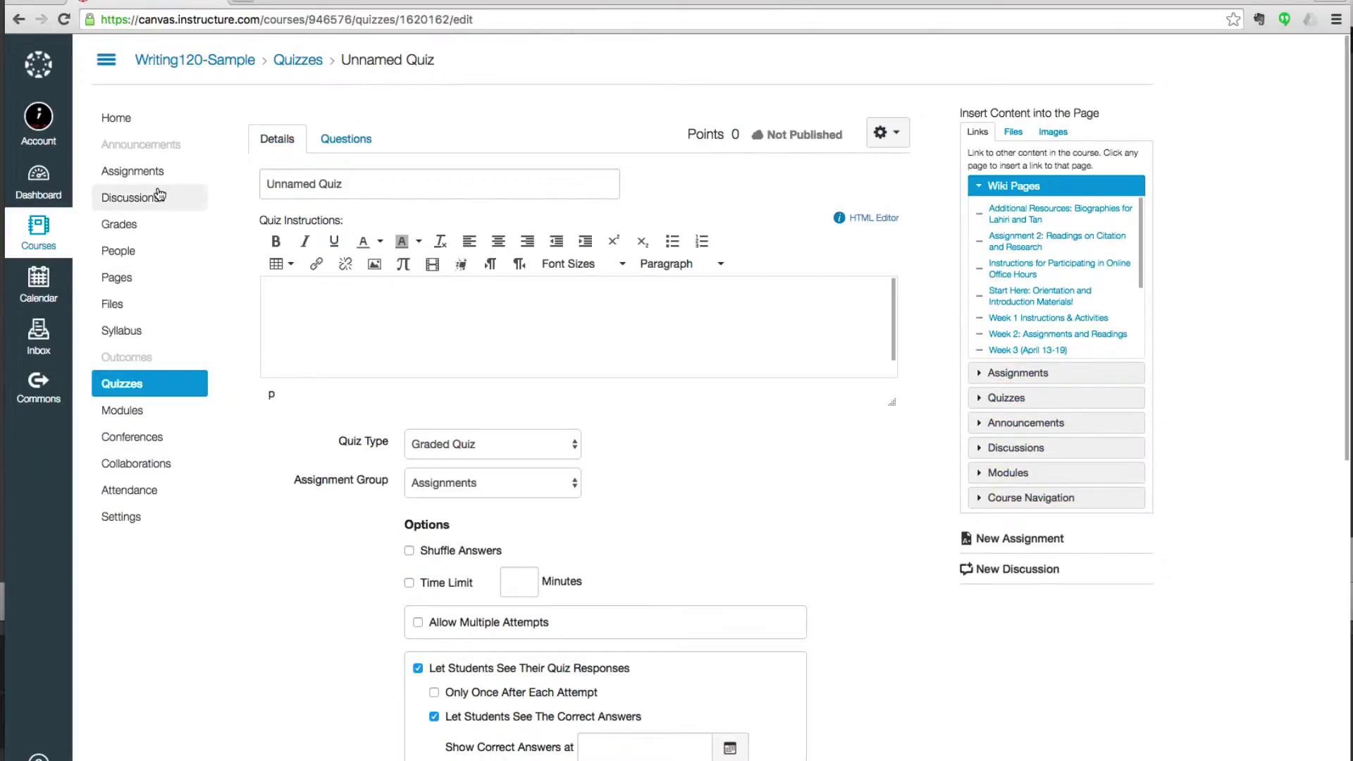
double_click(286, 185)
key("ctrl+a")
type("Quiz 1")
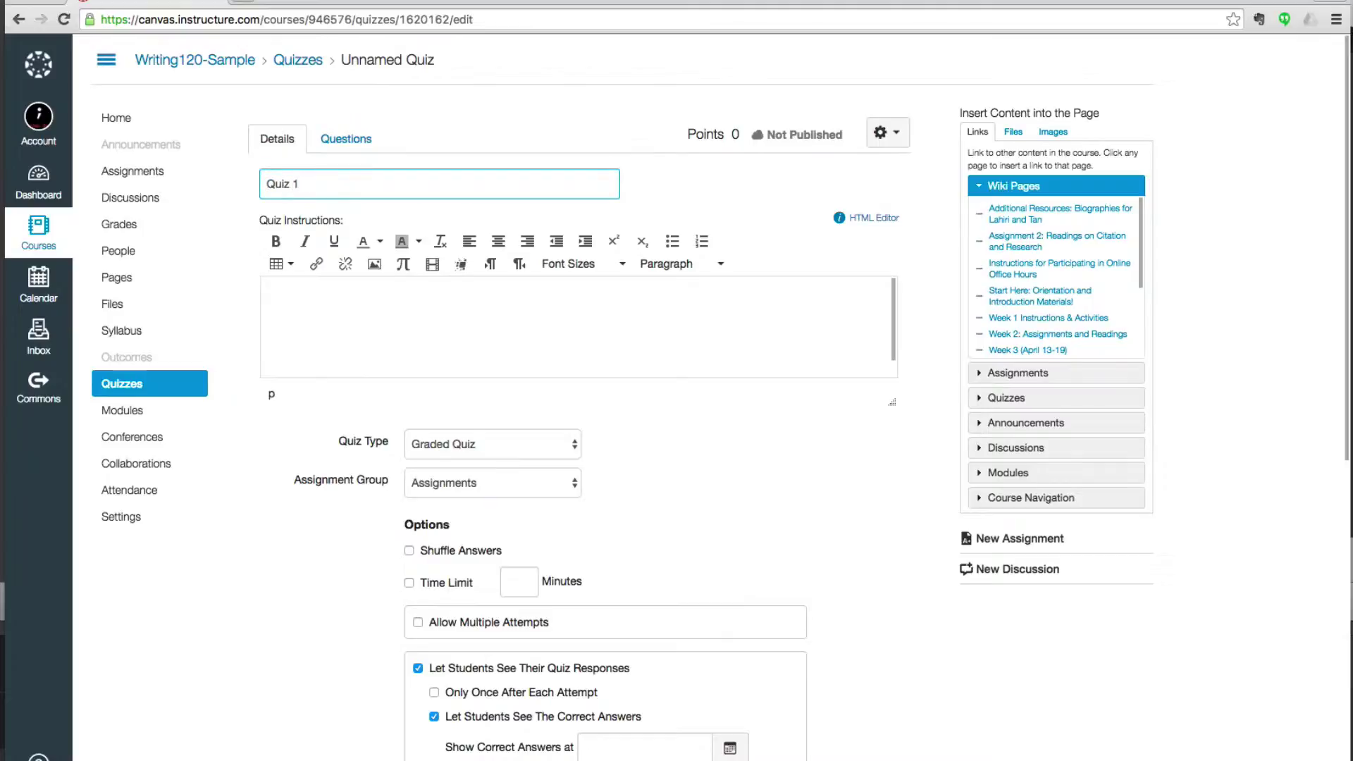
left_click(321, 312)
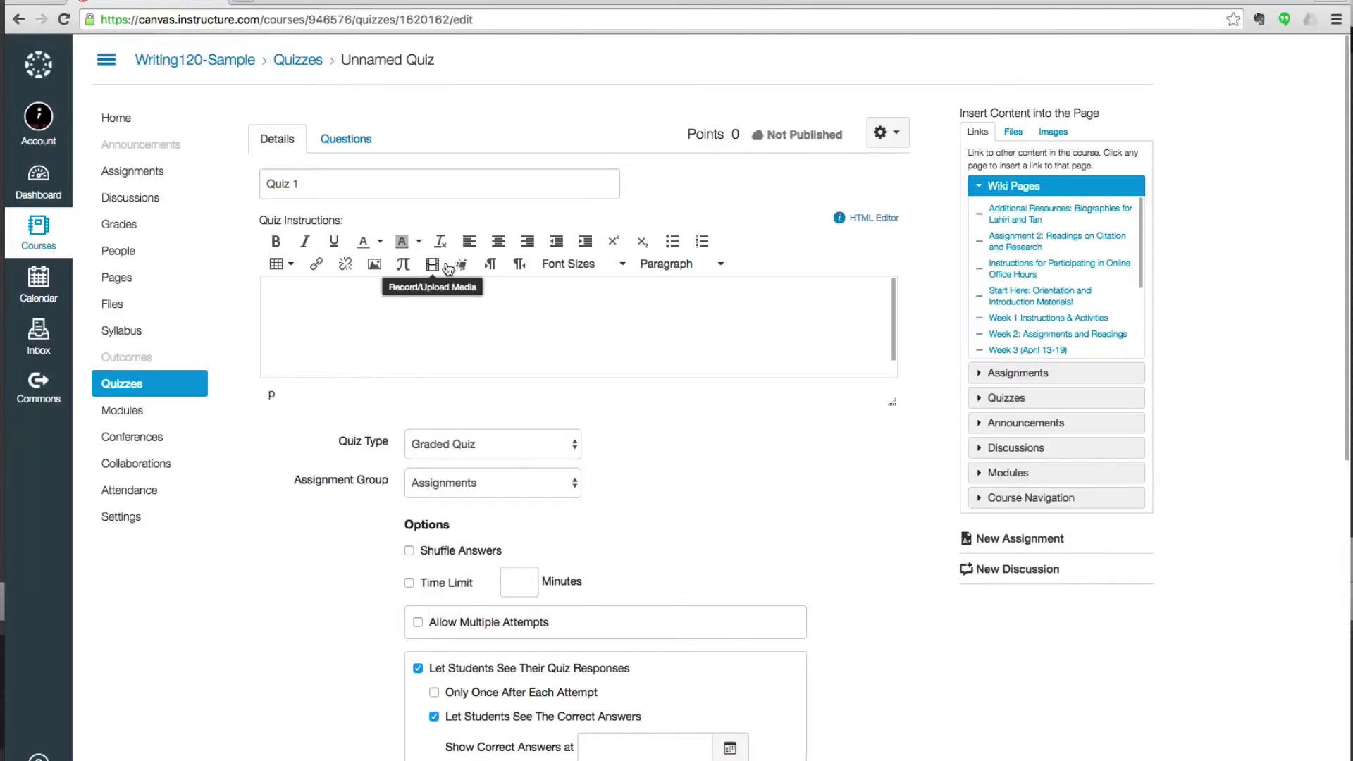
left_click(451, 311)
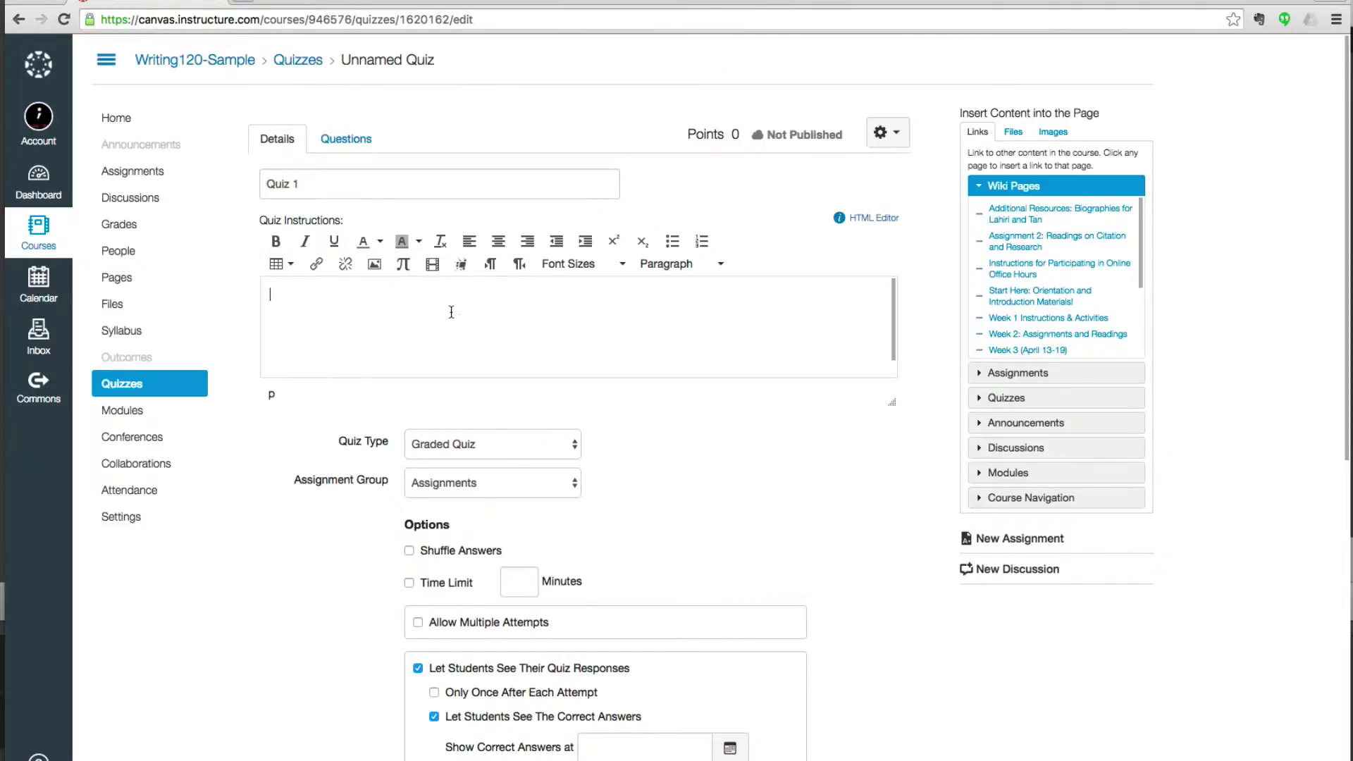
left_click(560, 452)
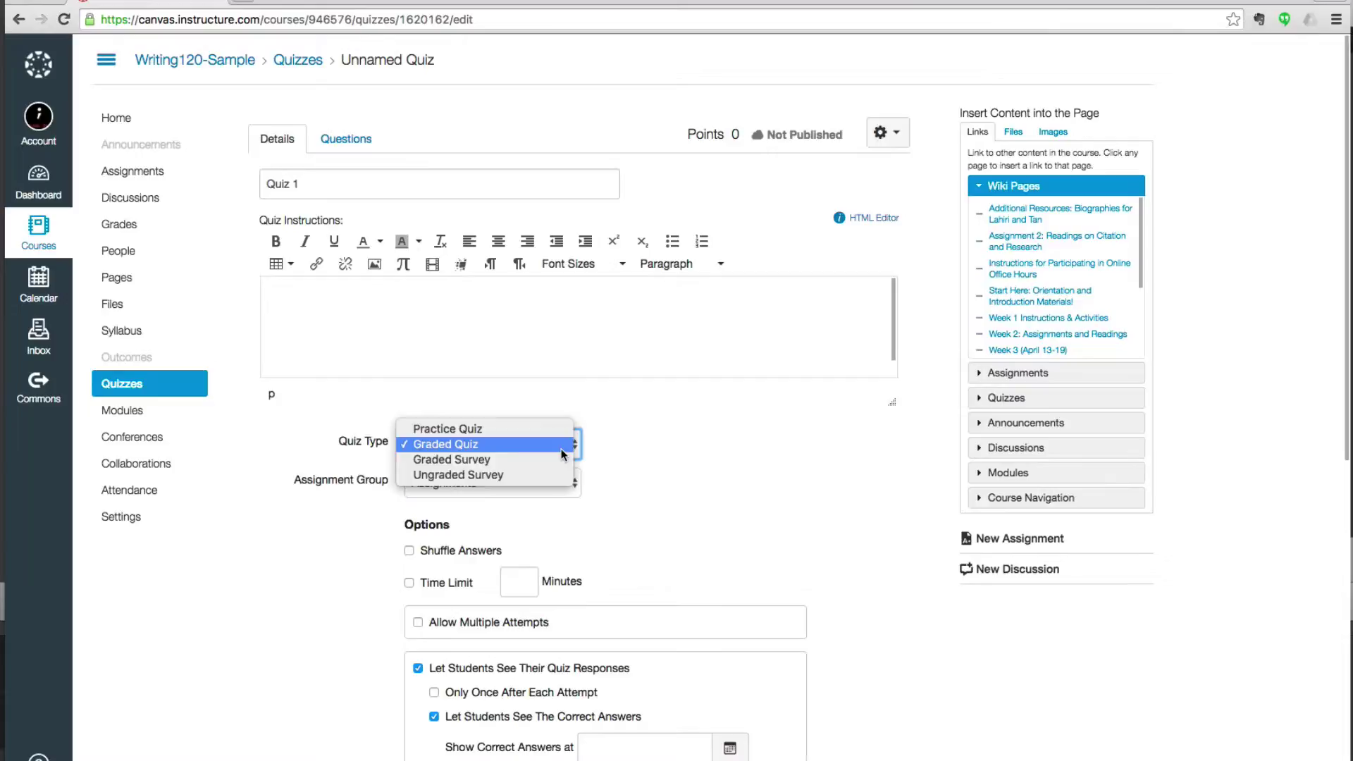
left_click(562, 449)
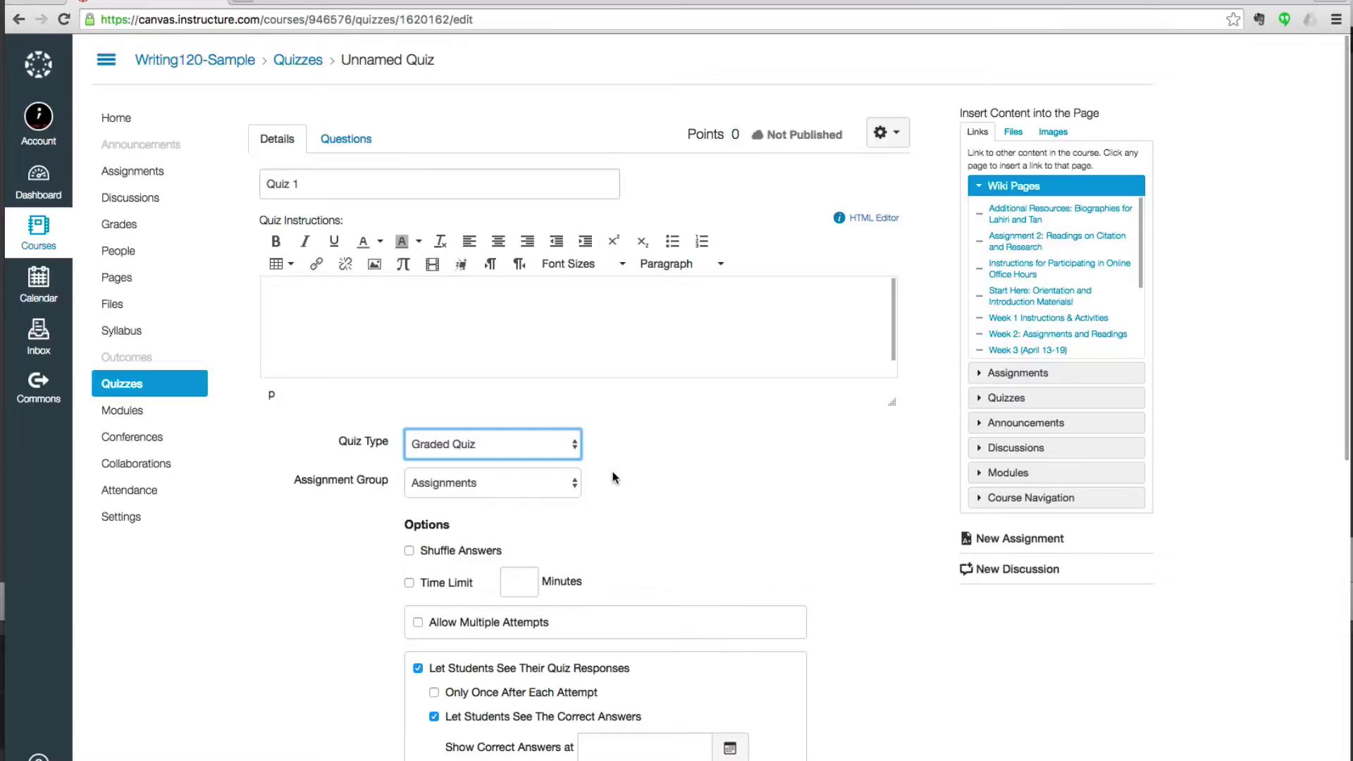
Keep the quiz in the Assignments group and set a 60-minute time limit.
left_click(494, 482)
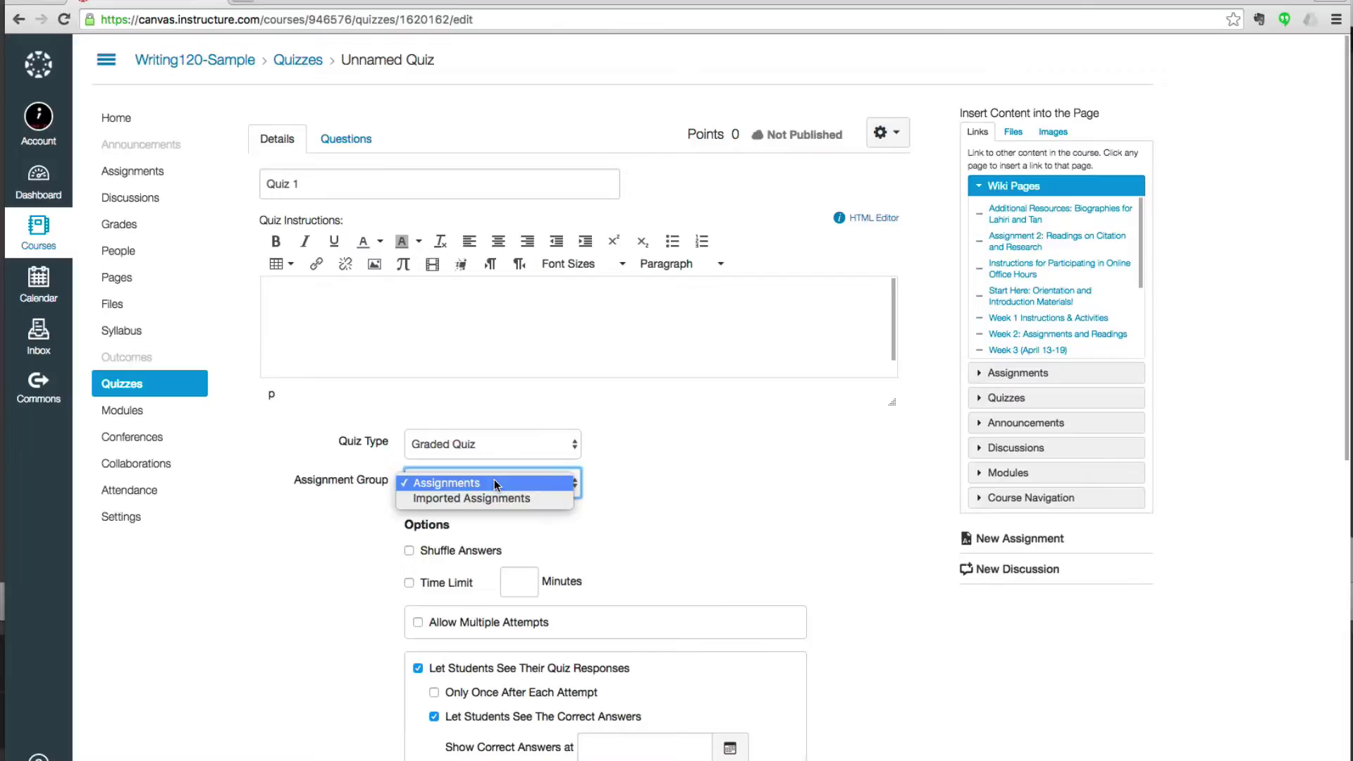
left_click(580, 489)
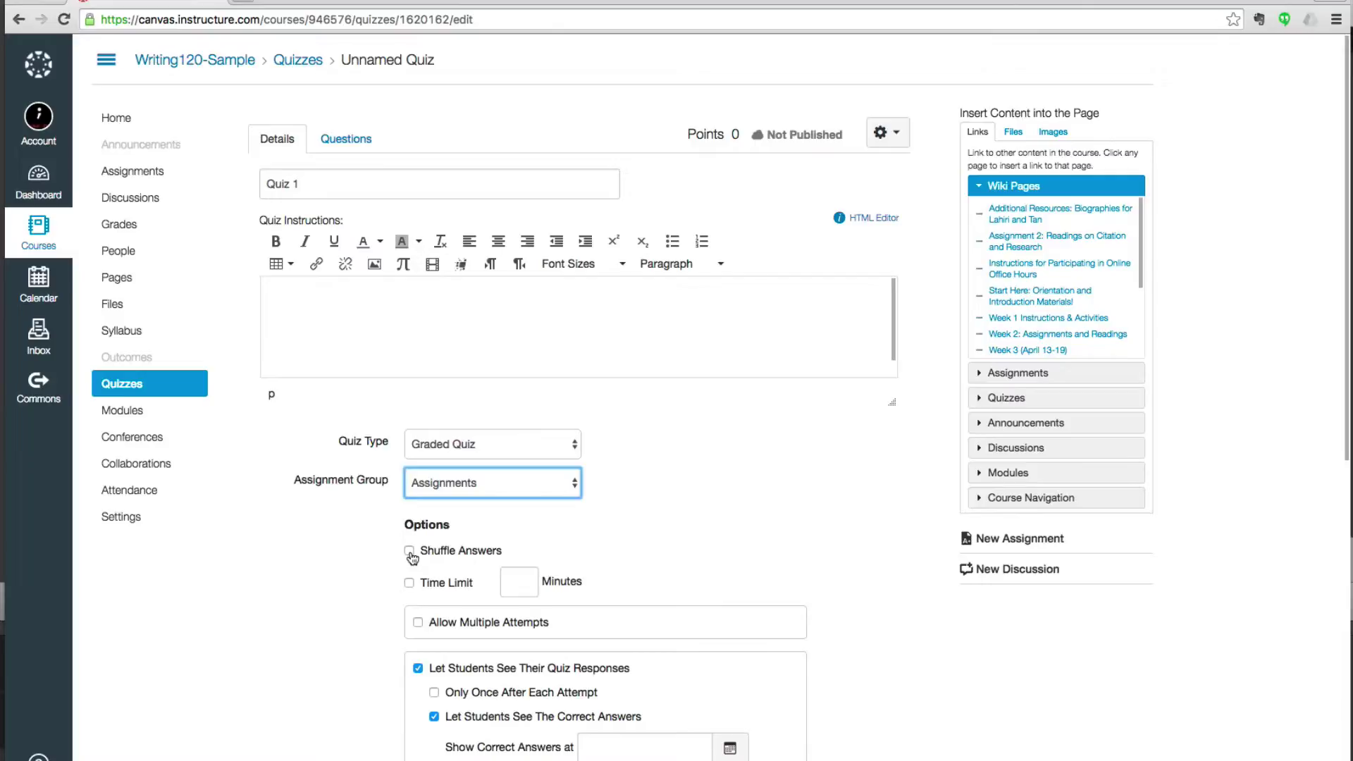
scroll(584, 551, "down", 1)
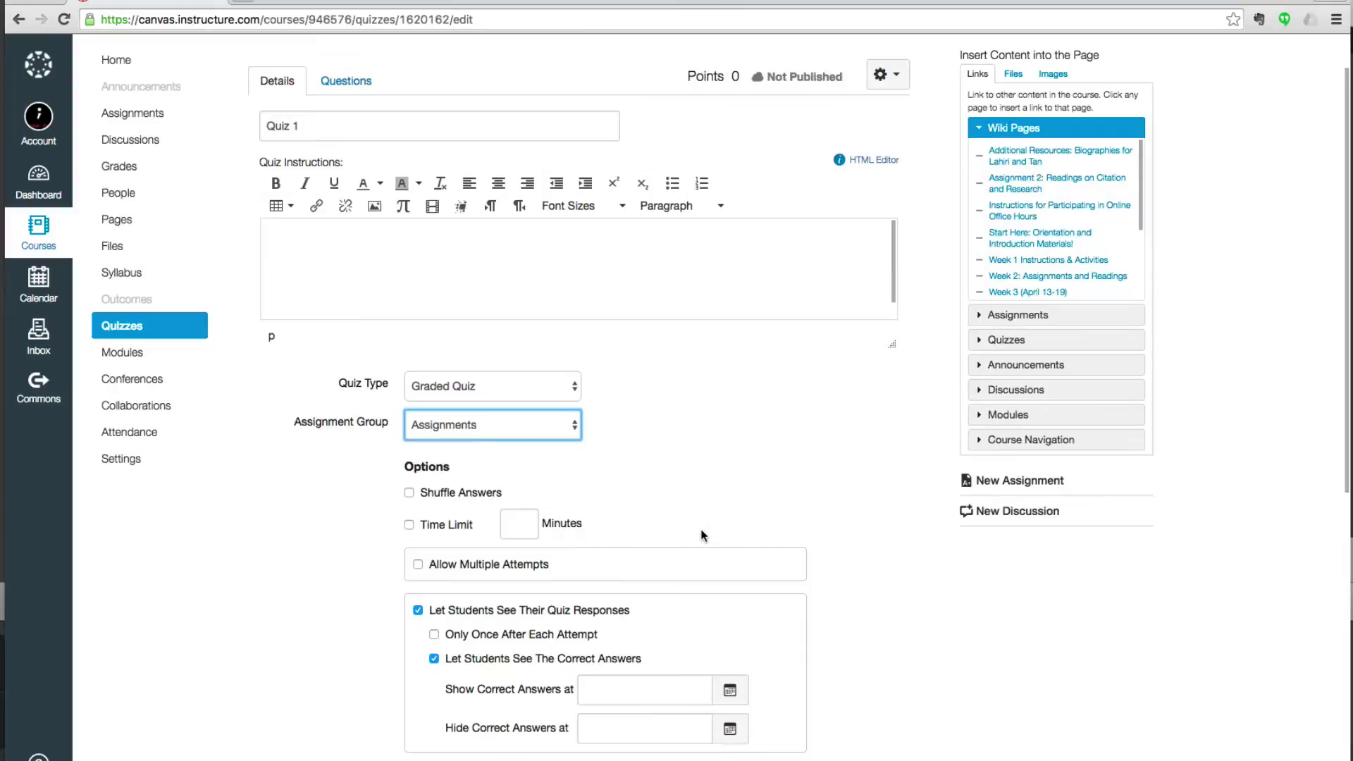
left_click(408, 526)
left_click(520, 528)
type("60")
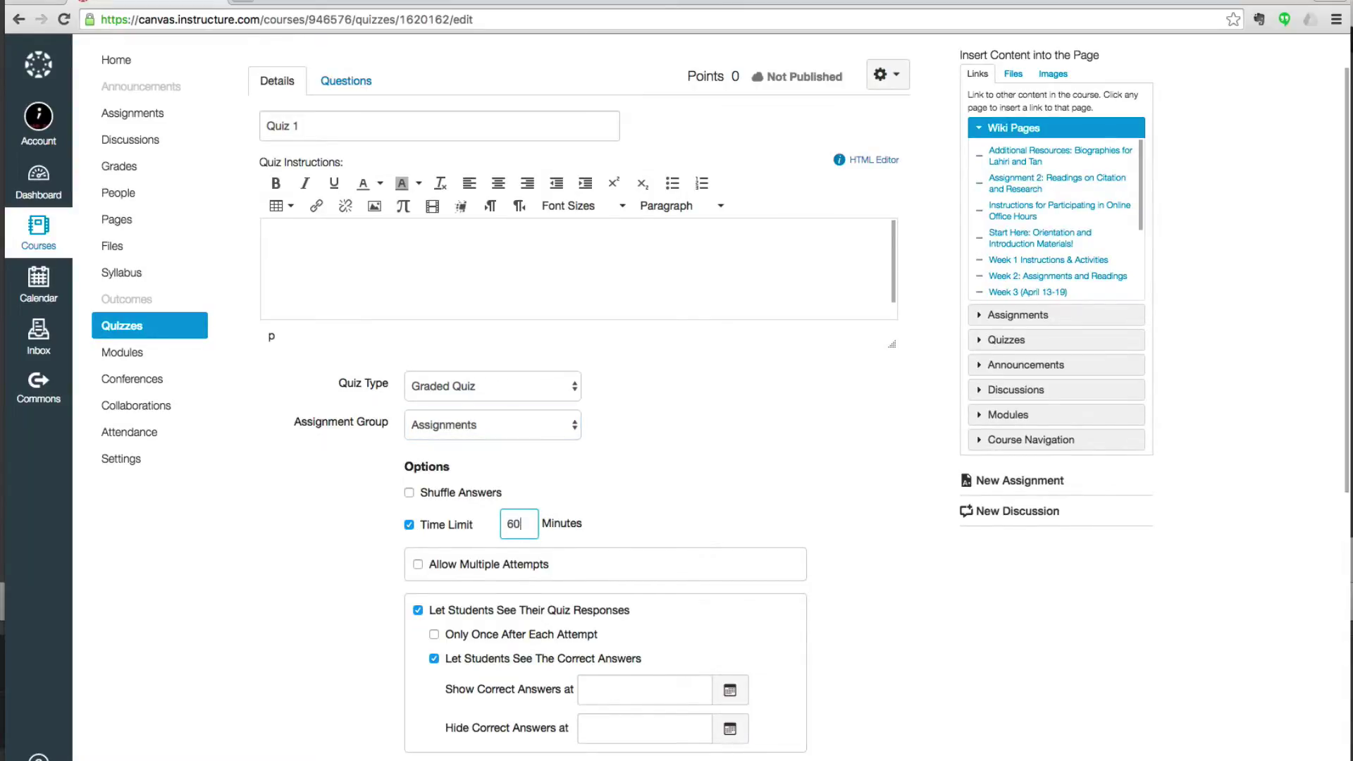
Allow multiple attempts keeping the Average score, and clear the default allowed-attempts count.
scroll(525, 538, "down", 1)
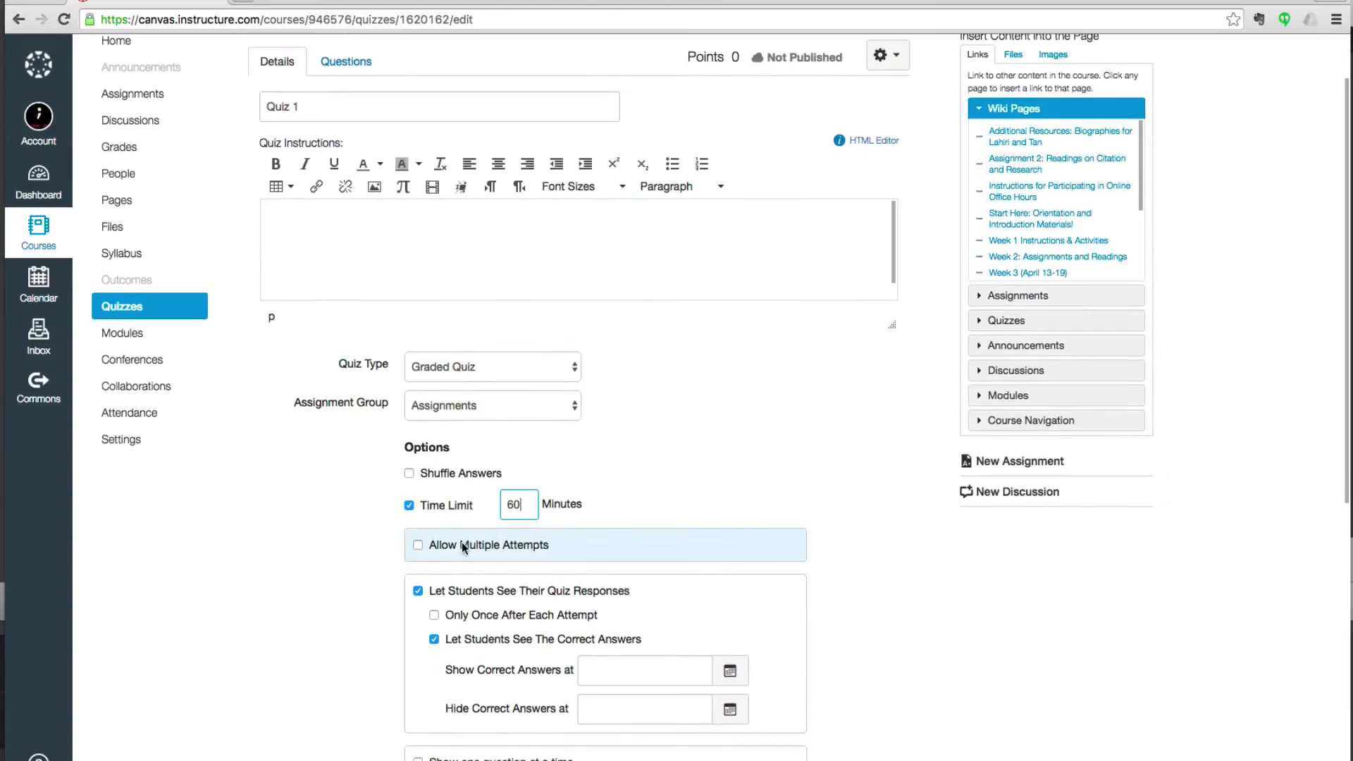
left_click(418, 548)
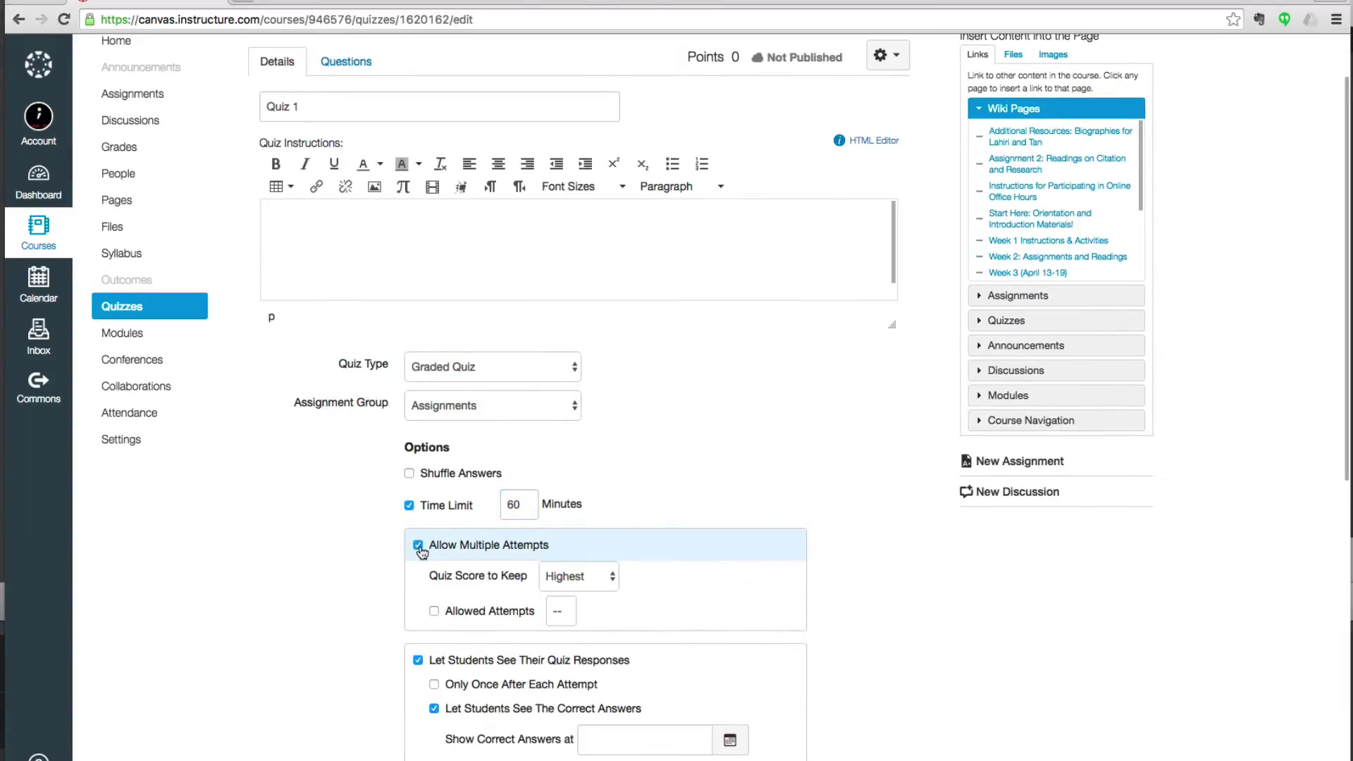
left_click(610, 580)
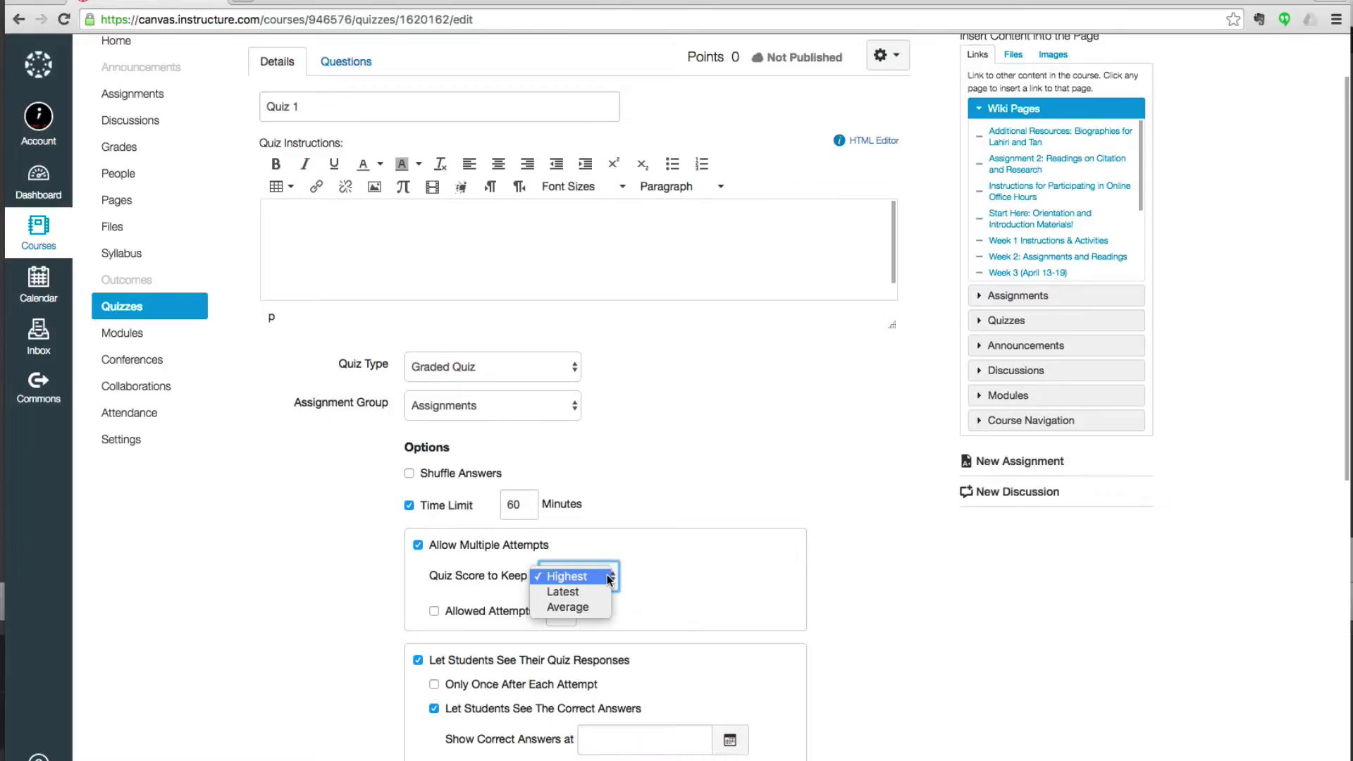
left_click(568, 608)
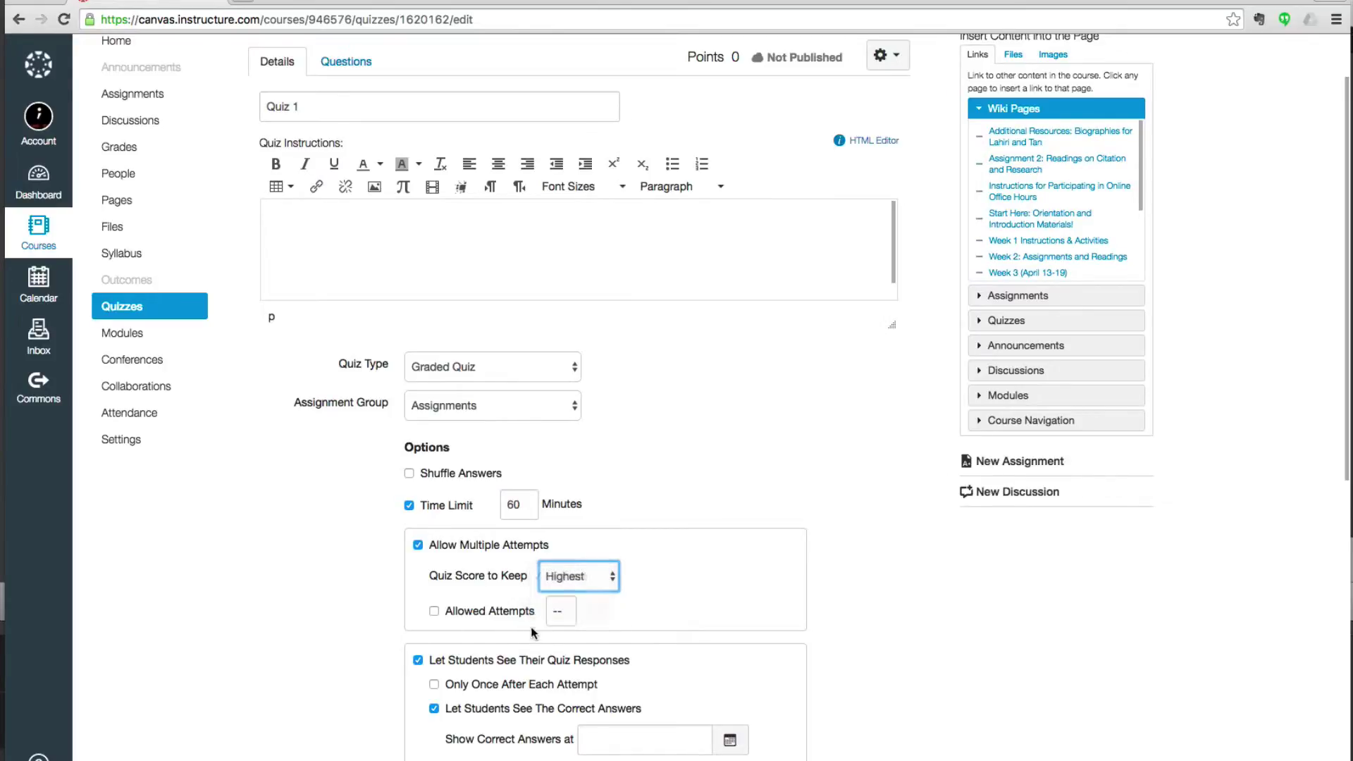
left_click(434, 611)
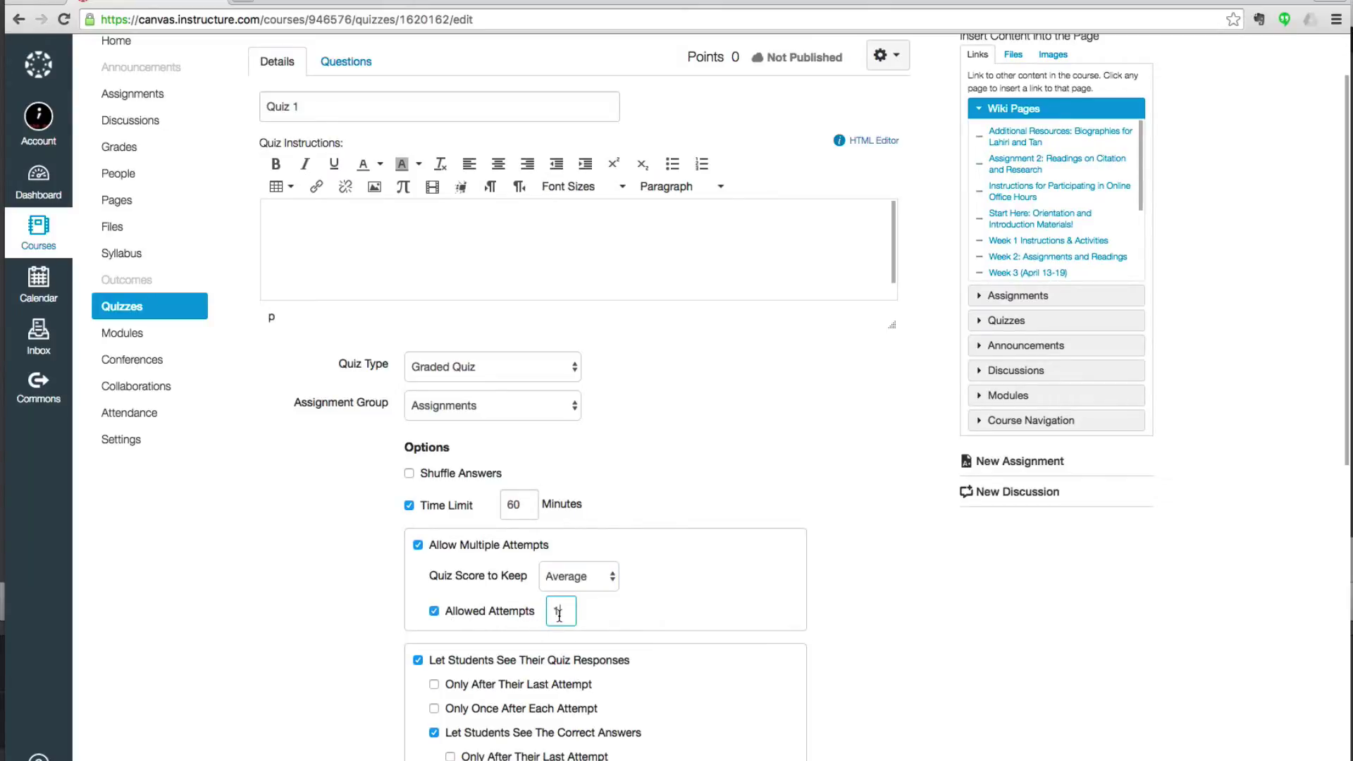
key("BackSpace")
Cap allowed attempts at 3 and show students their responses only after their last attempt.
type("3")
left_click(826, 592)
scroll(828, 583, "down", 2)
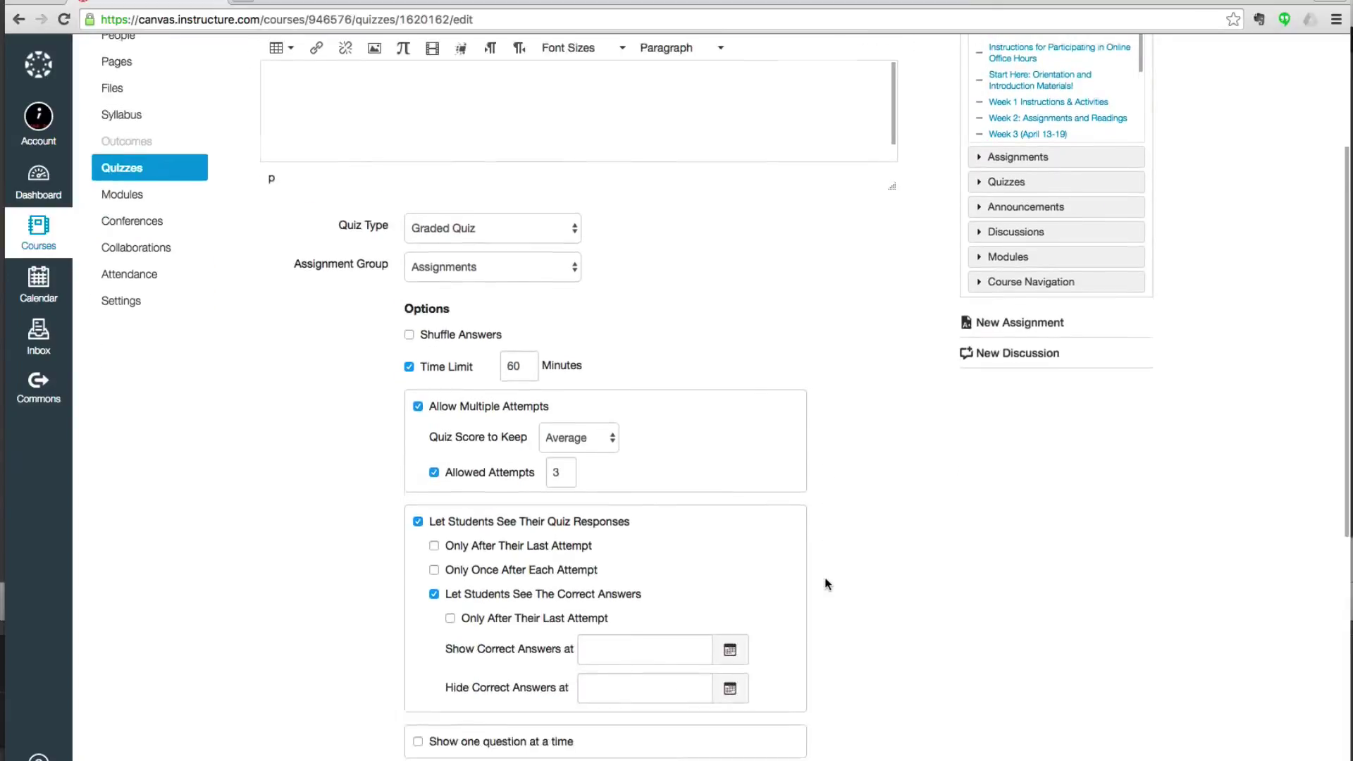
scroll(828, 584, "down", 3)
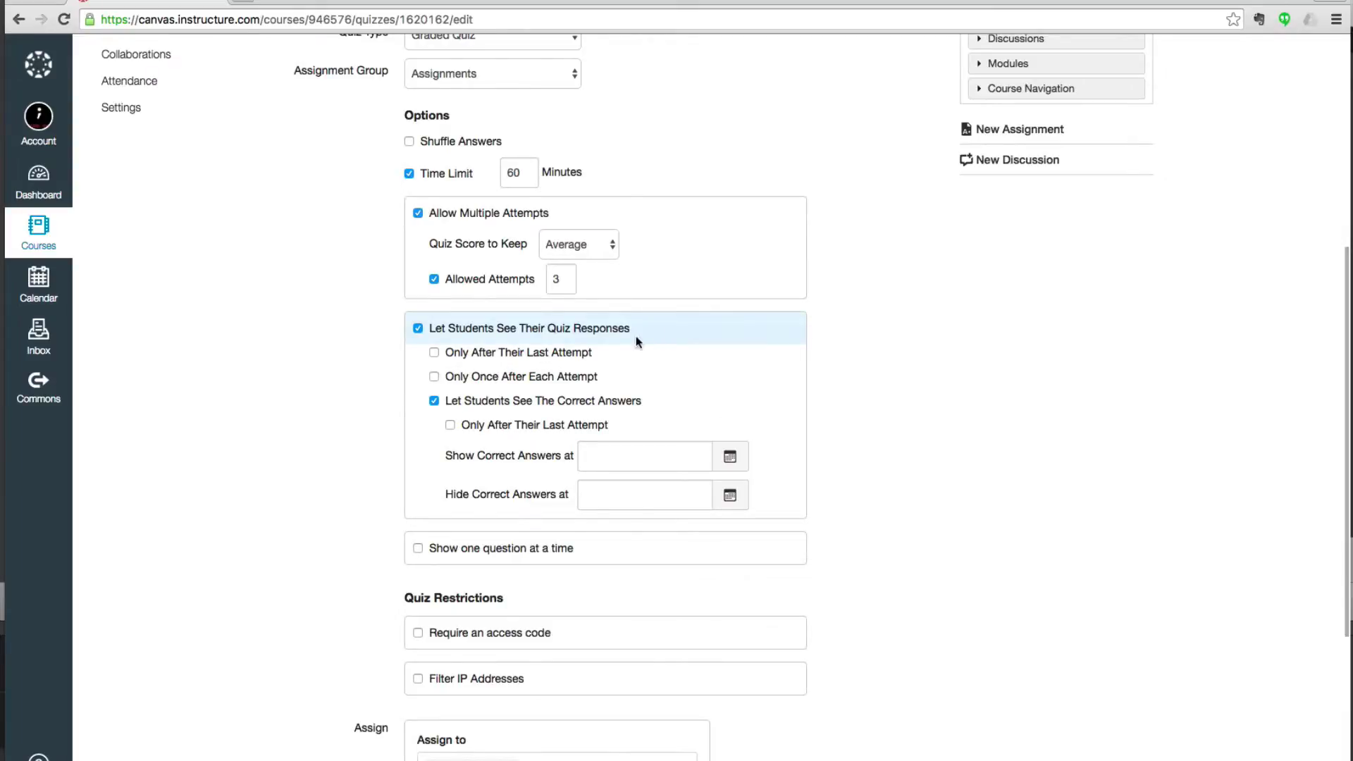
left_click(434, 353)
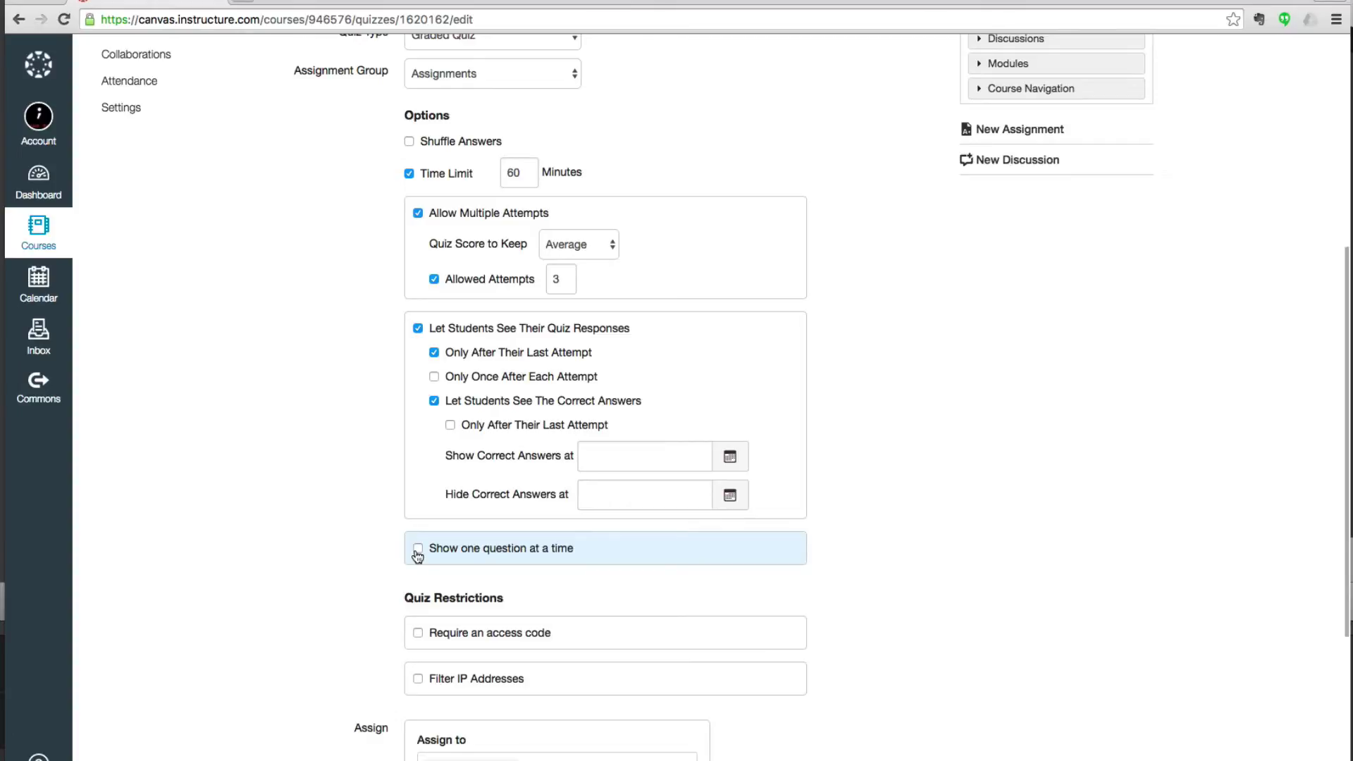
scroll(418, 557, "down", 2)
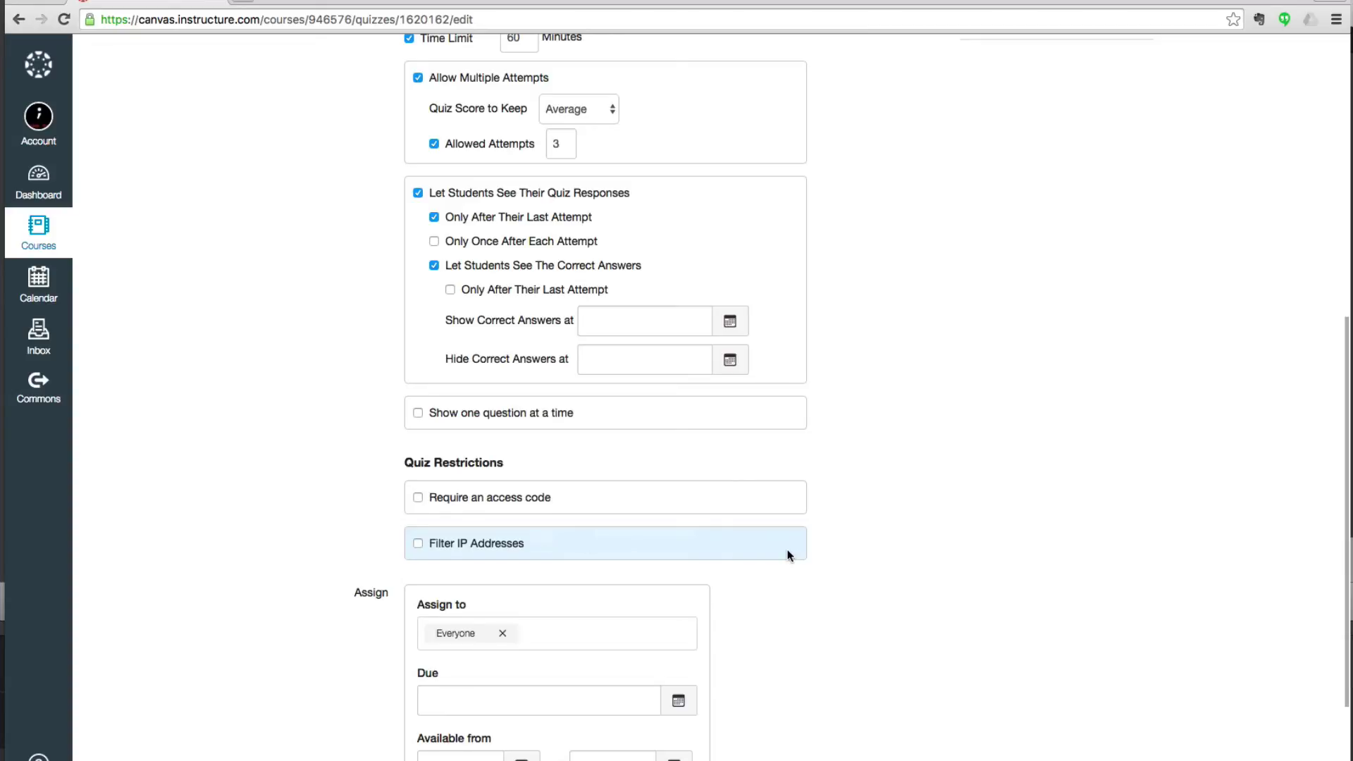
scroll(789, 555, "down", 3)
scroll(788, 556, "down", 1)
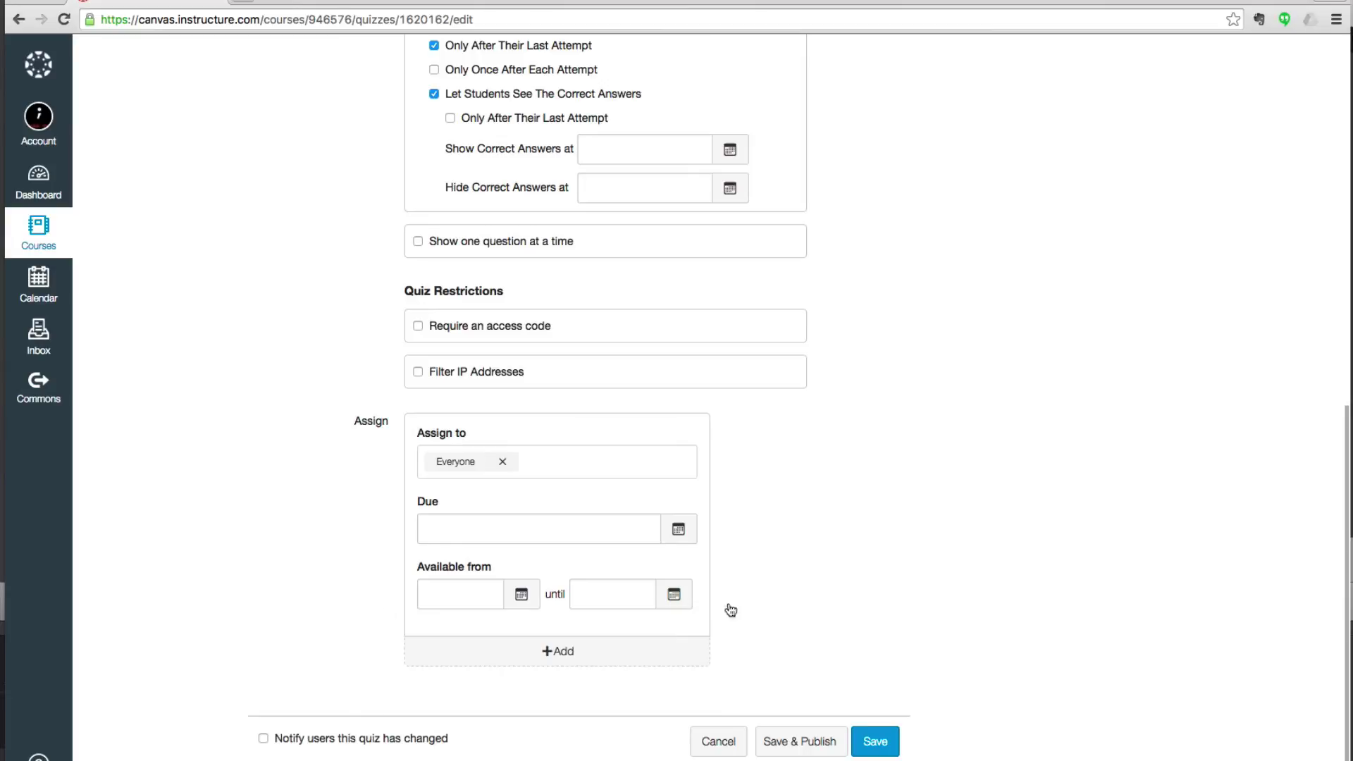
scroll(852, 629, "up", 8)
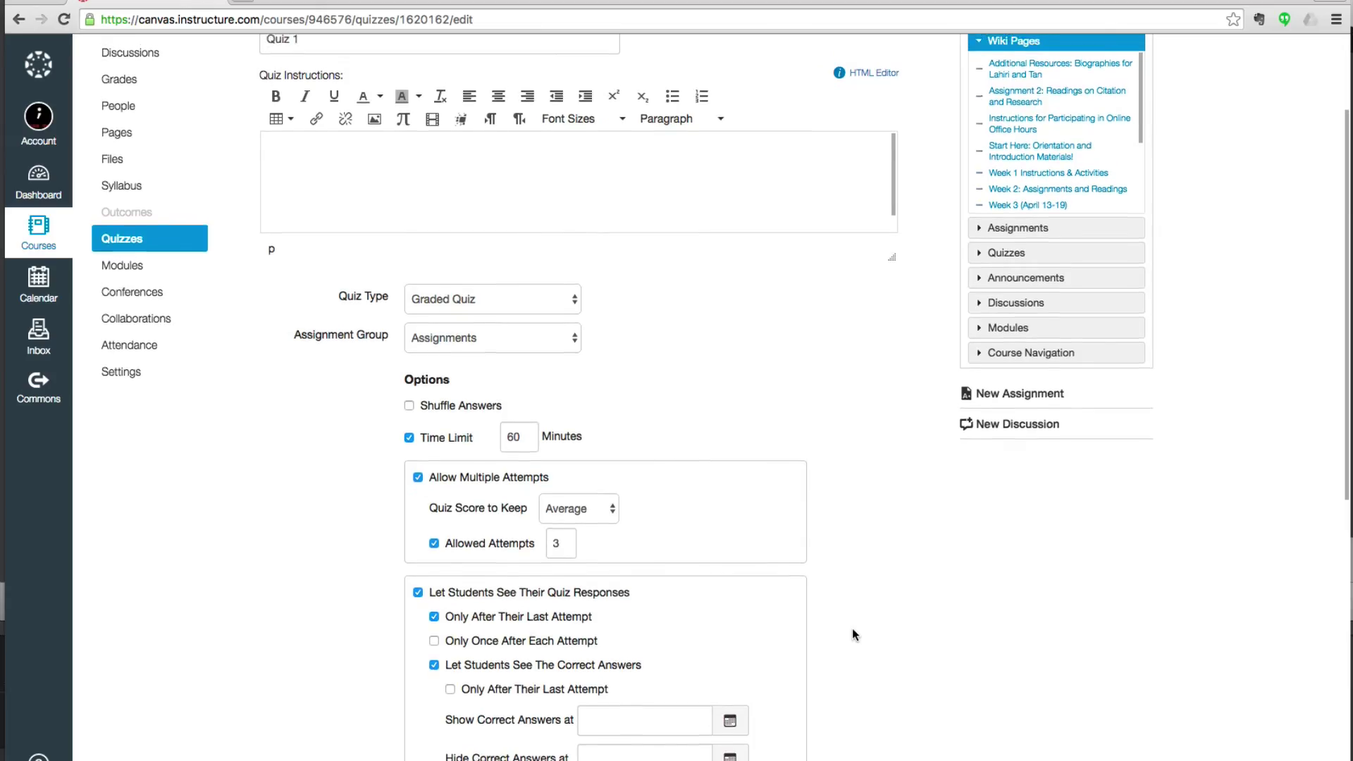
scroll(853, 633, "up", 2)
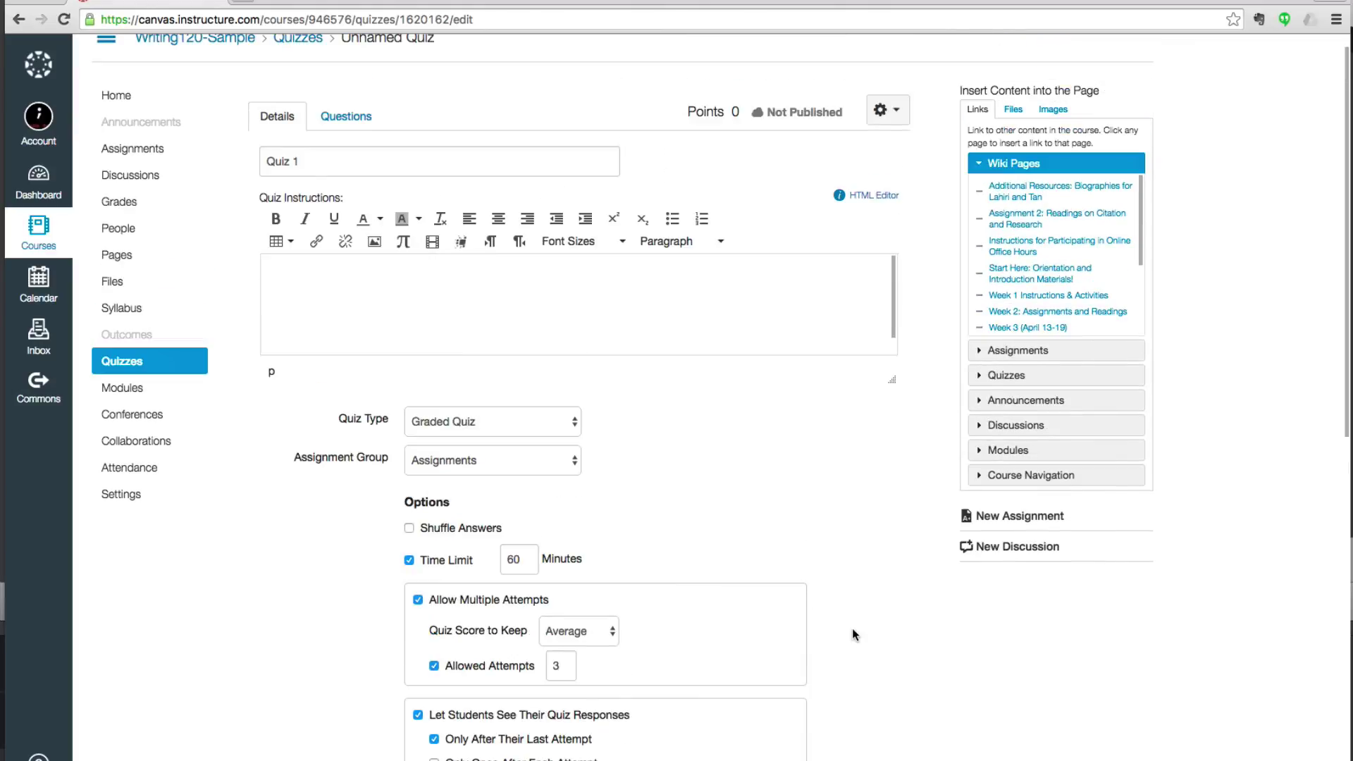